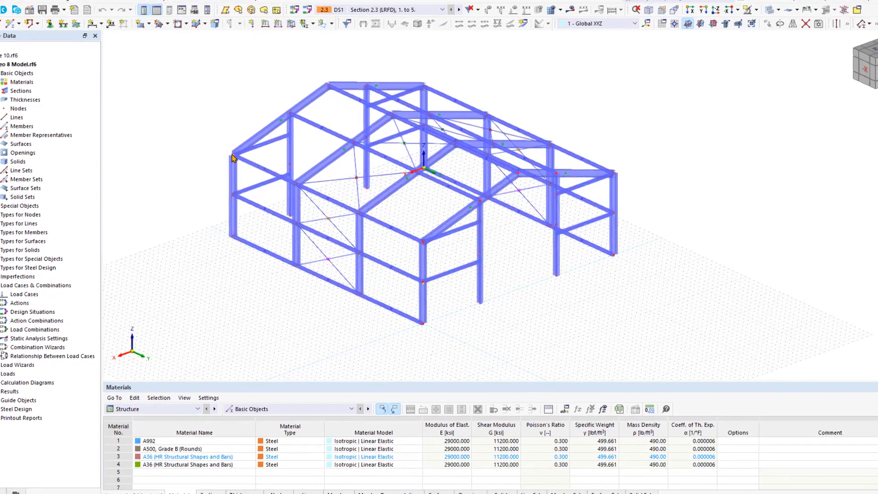
# Step: Examine the node type choices and mesh refinement option of the corner eave node 16 without keeping any changes
pyautogui.doubleClick(232, 156)
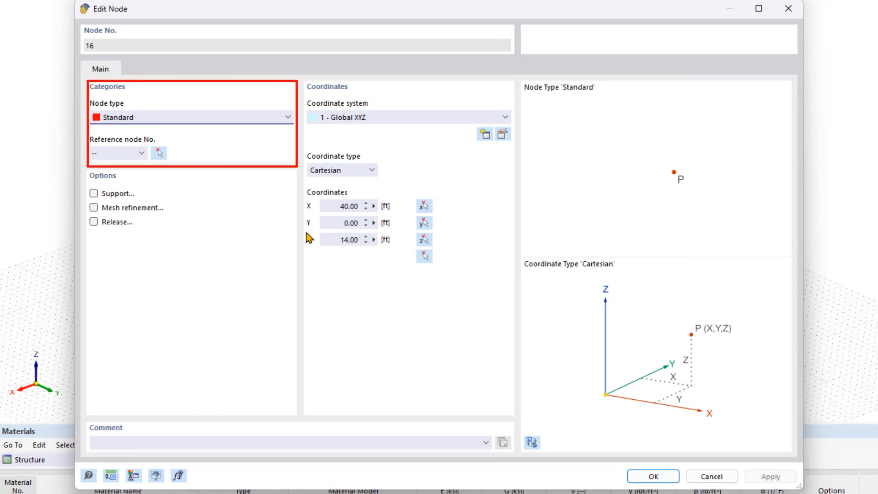
pyautogui.click(261, 121)
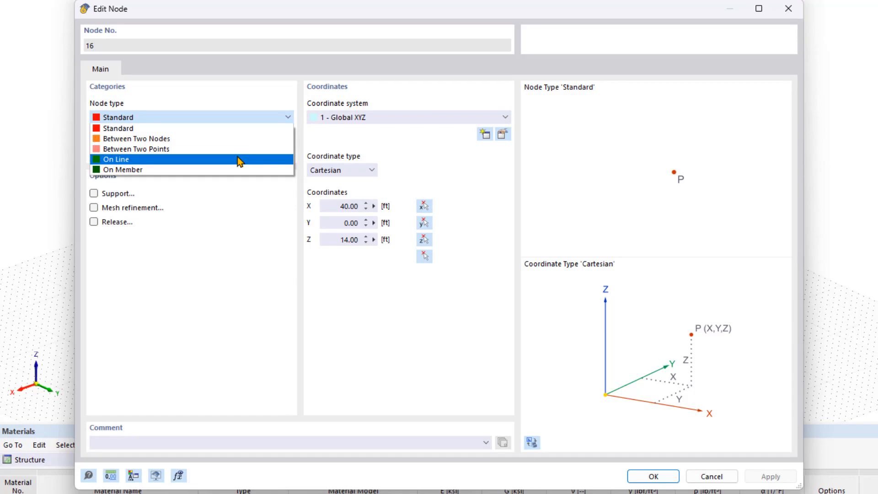
pyautogui.click(220, 233)
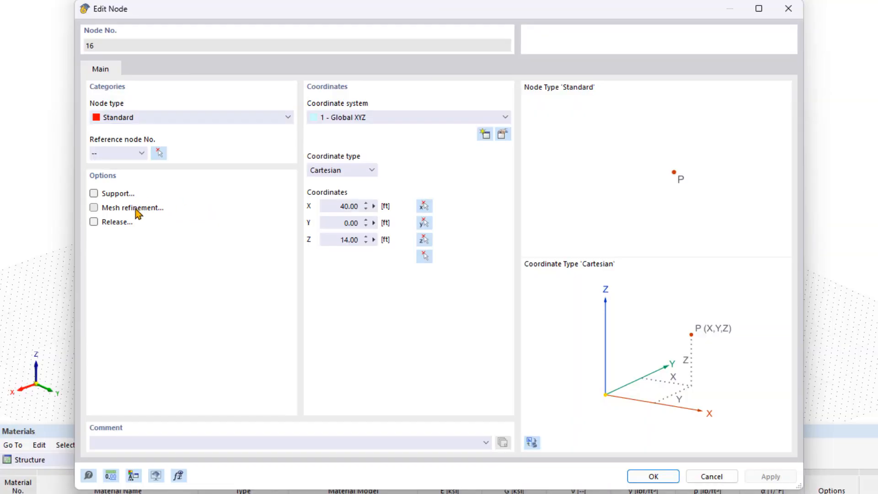
pyautogui.click(138, 209)
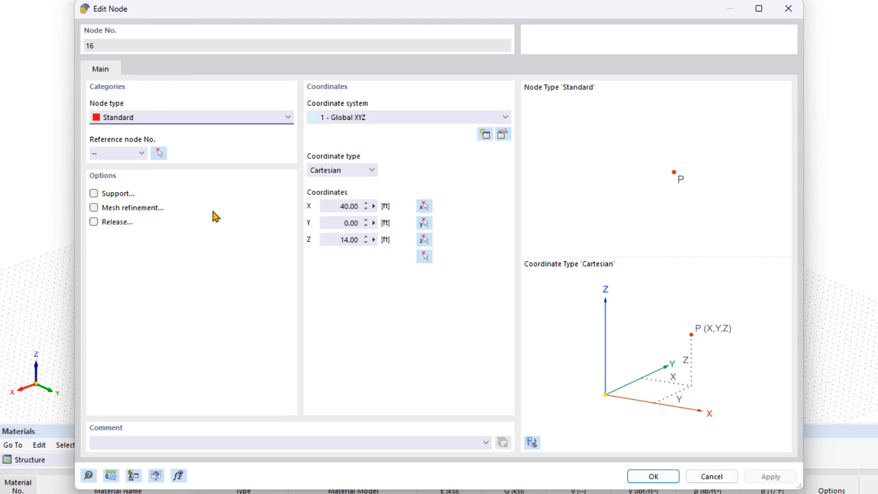
pyautogui.click(135, 208)
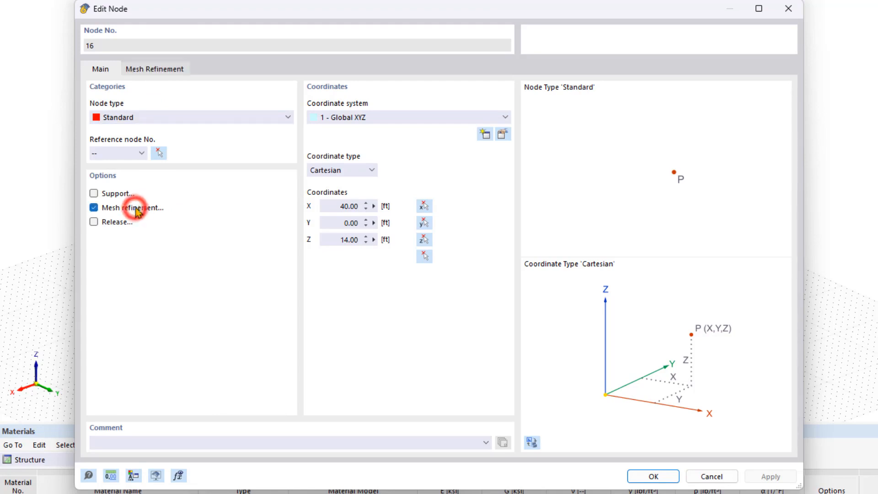
pyautogui.click(153, 74)
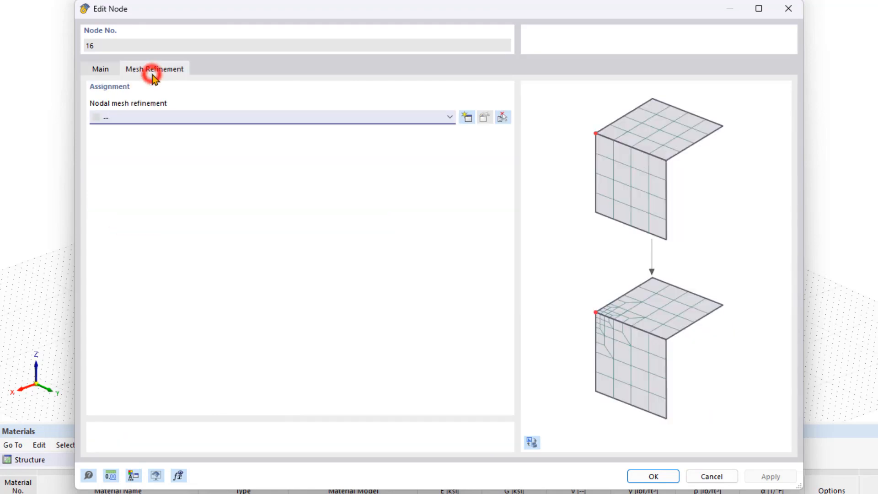
pyautogui.click(794, 11)
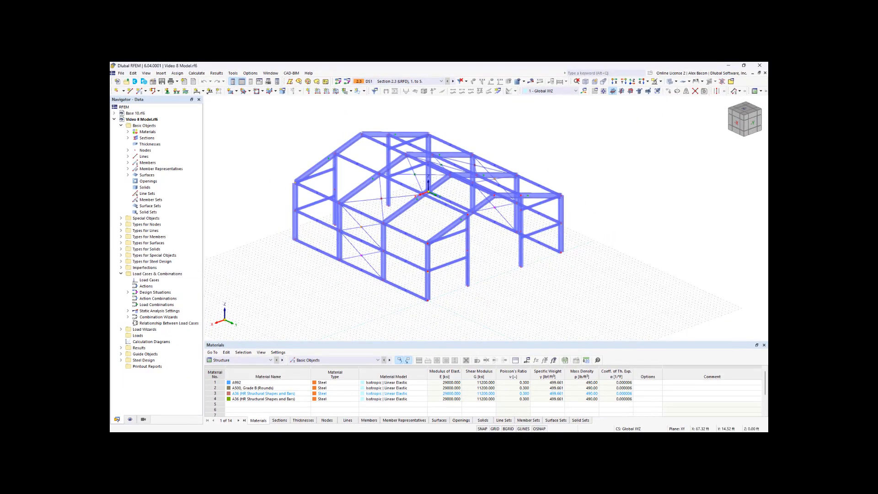
# Step: Open the nodal support assignment for node 16 and preview support types 2 and 3
pyautogui.click(167, 92)
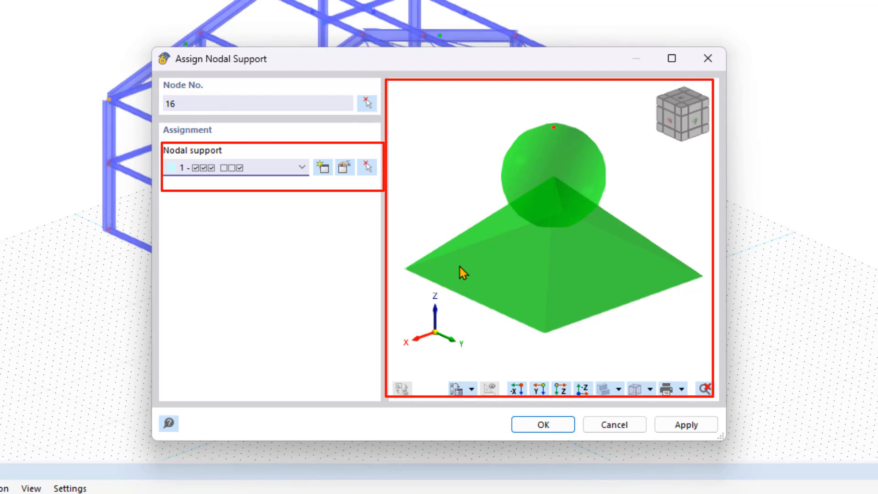
pyautogui.click(277, 168)
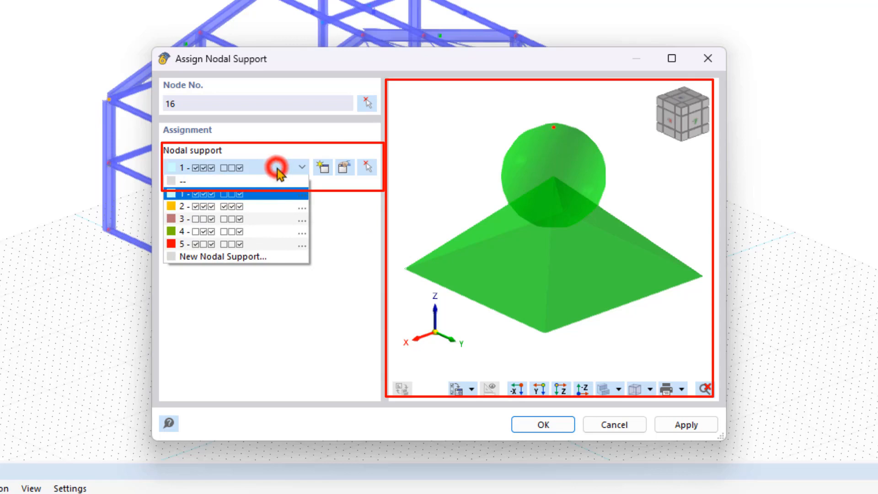
pyautogui.click(275, 206)
pyautogui.click(278, 169)
pyautogui.click(256, 219)
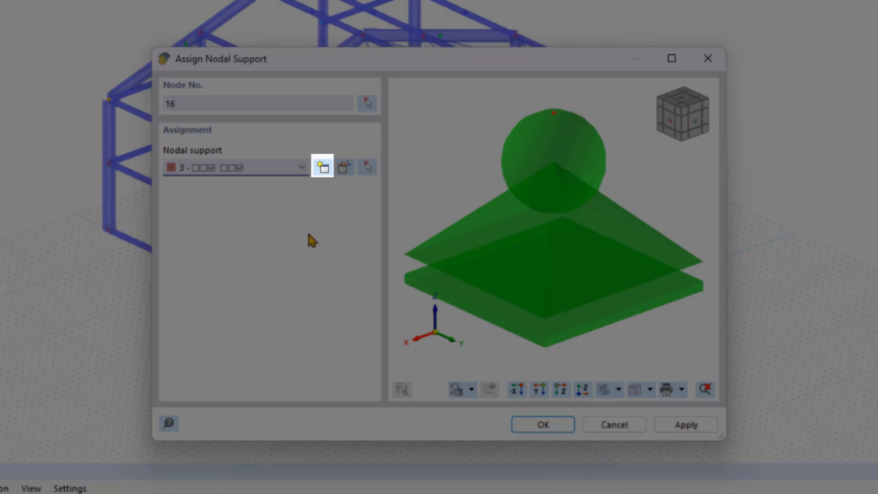
# Step: Try a new nodal support for node 16 with the uZ nonlinearity Failure if negative PZ
pyautogui.click(329, 172)
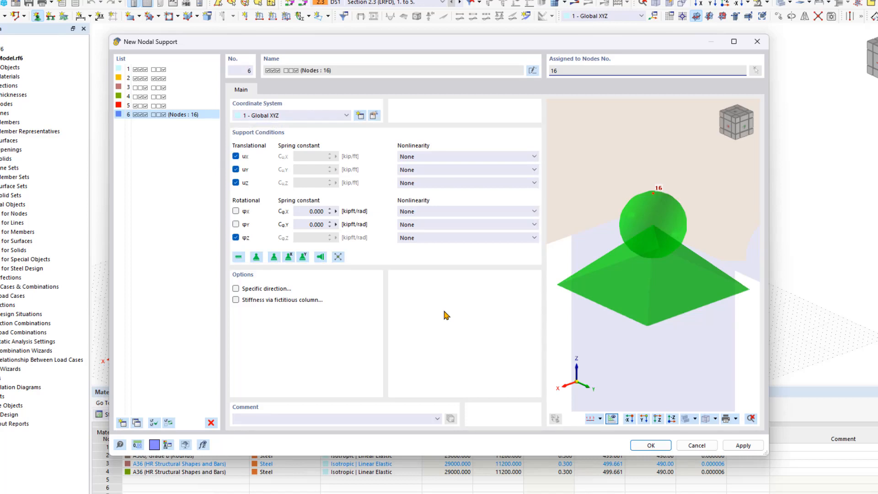
pyautogui.click(459, 183)
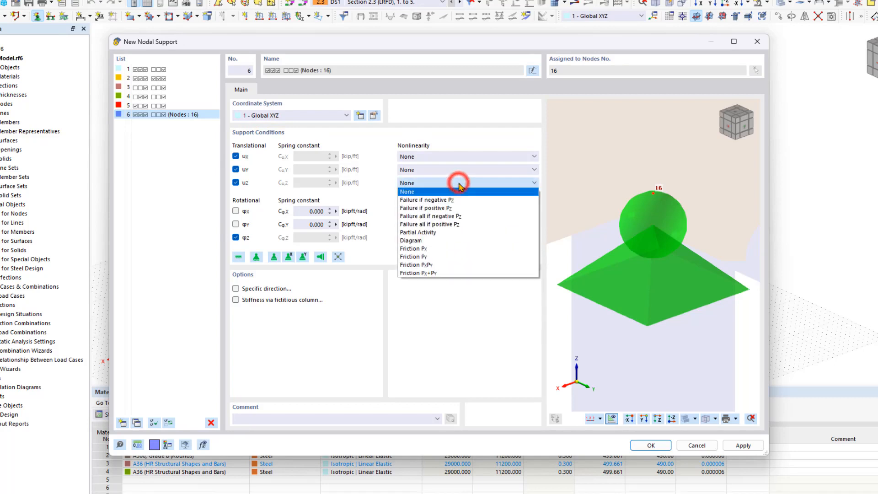
pyautogui.click(462, 200)
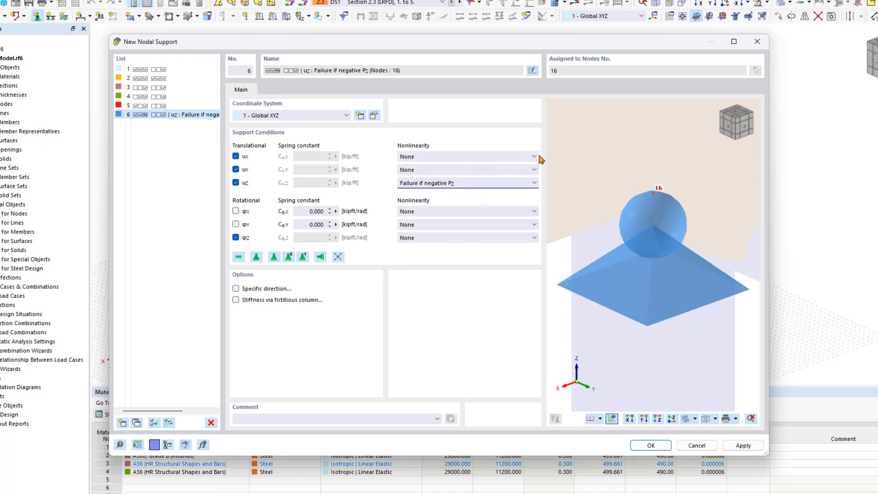
pyautogui.click(755, 40)
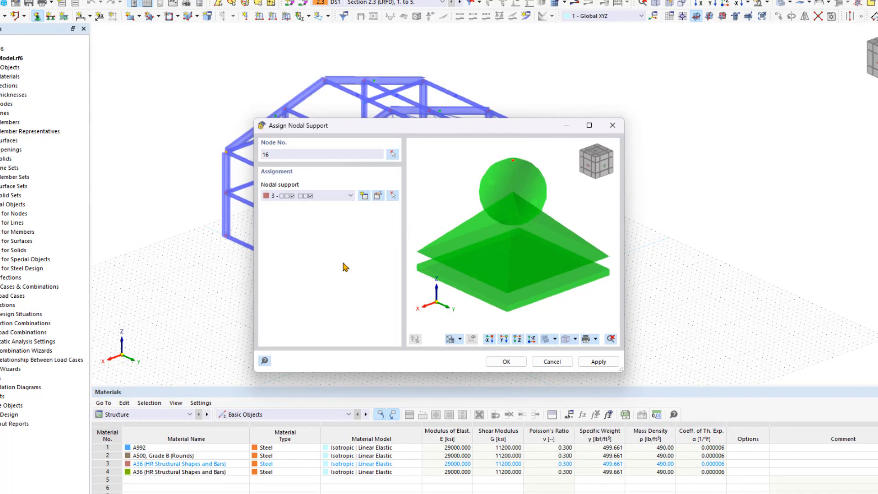
# Step: Assign nodal support 1 to the eave node 16 and to all column base nodes of the frame
pyautogui.click(301, 196)
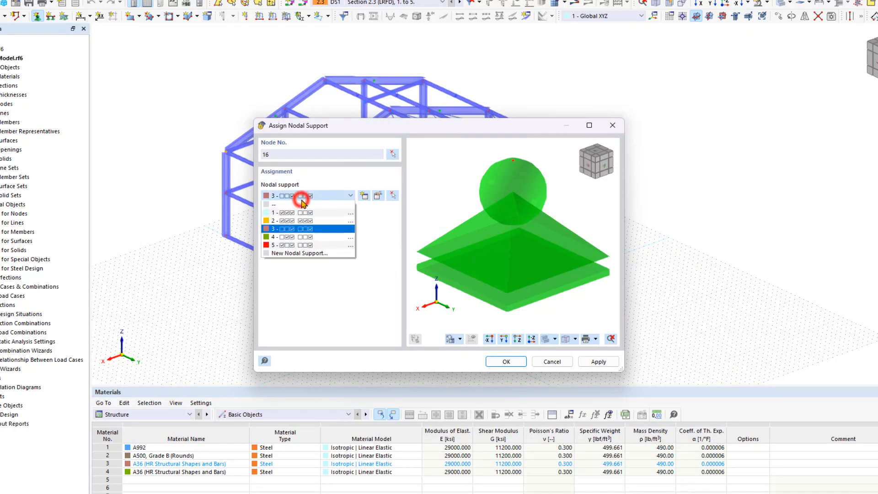
pyautogui.click(300, 204)
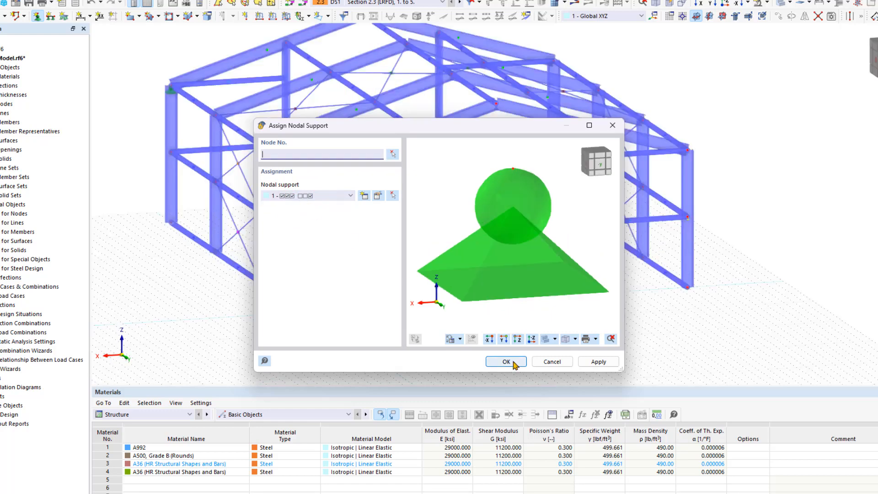
pyautogui.click(514, 362)
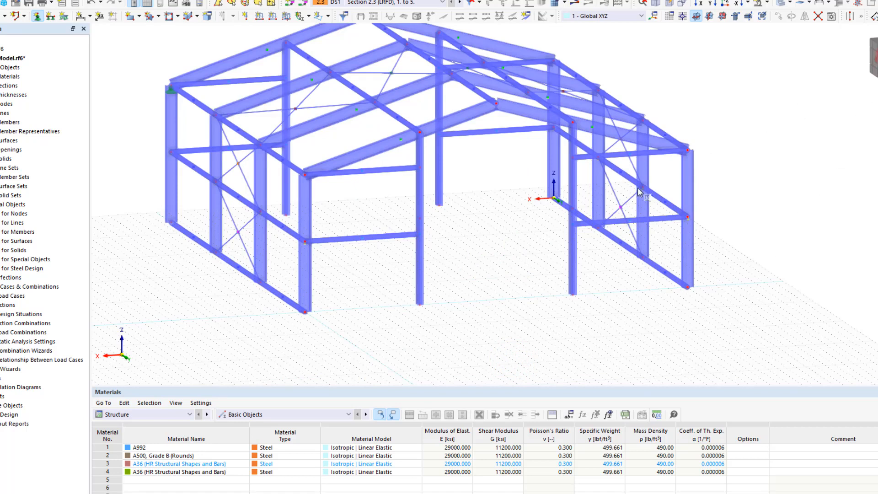
pyautogui.keyDown('ctrl'); pyautogui.moveTo(637, 187); pyautogui.dragTo(601, 165, button='middle'); pyautogui.keyUp('ctrl')
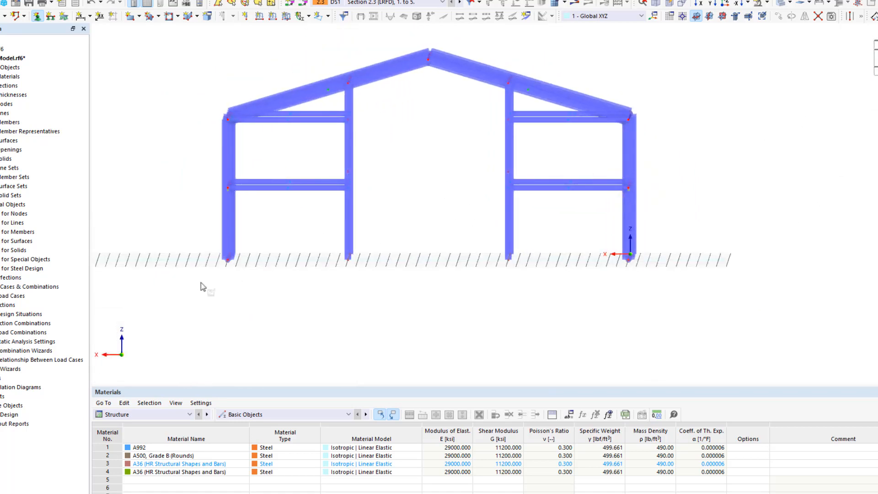
pyautogui.moveTo(198, 281); pyautogui.dragTo(667, 243)
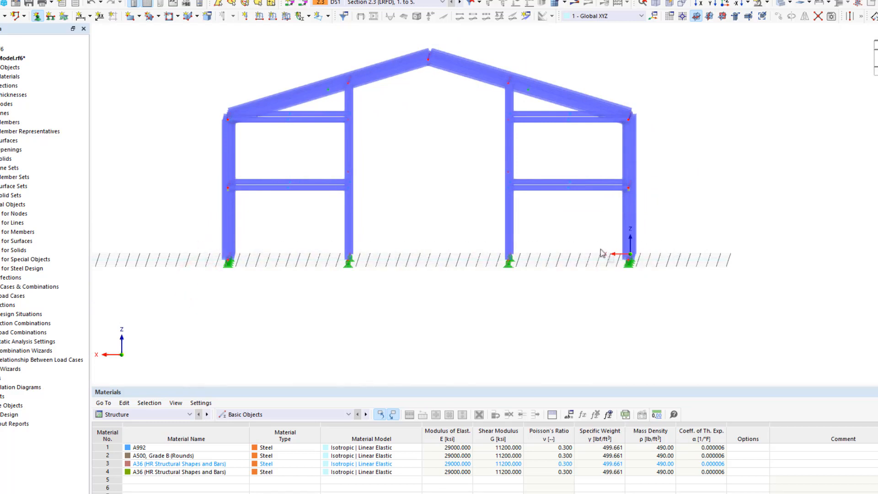
pyautogui.rightClick(457, 262)
pyautogui.keyDown('ctrl'); pyautogui.moveTo(456, 214); pyautogui.dragTo(403, 247, button='middle'); pyautogui.keyUp('ctrl')
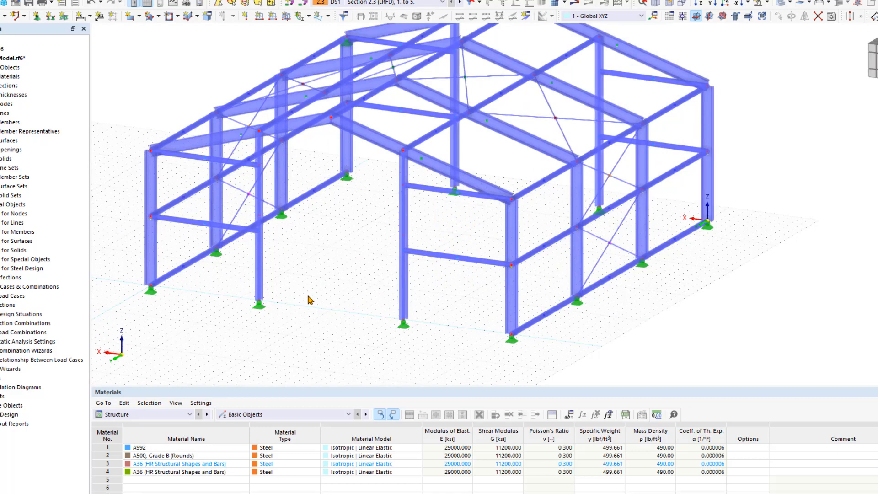
# Step: Enlarge the displayed size of the nodal support symbols in the model
pyautogui.rightClick(258, 304)
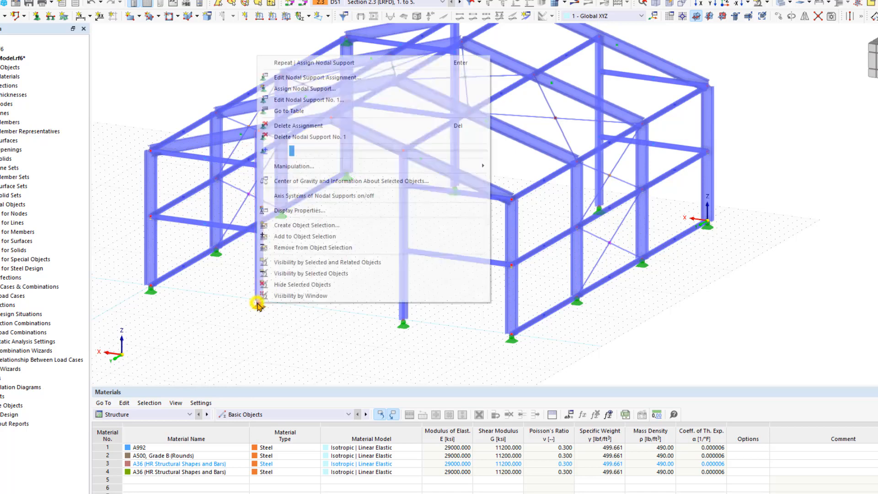
pyautogui.moveTo(294, 151); pyautogui.dragTo(343, 151)
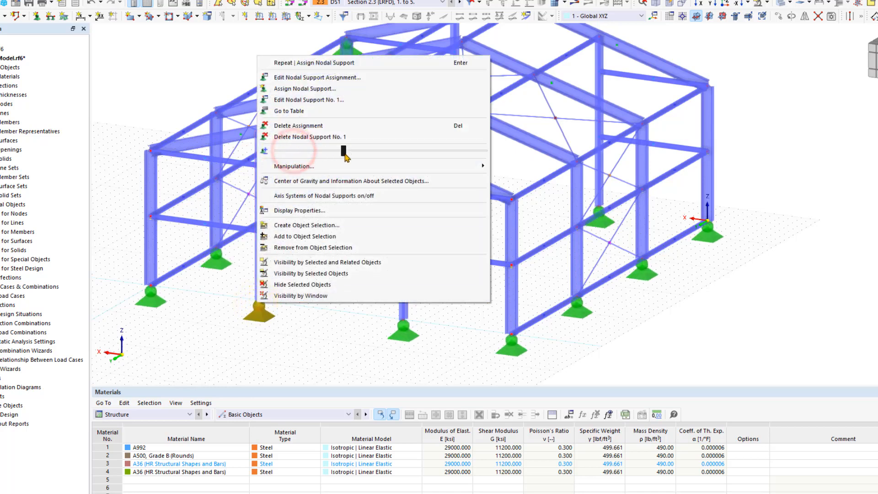
pyautogui.click(338, 331)
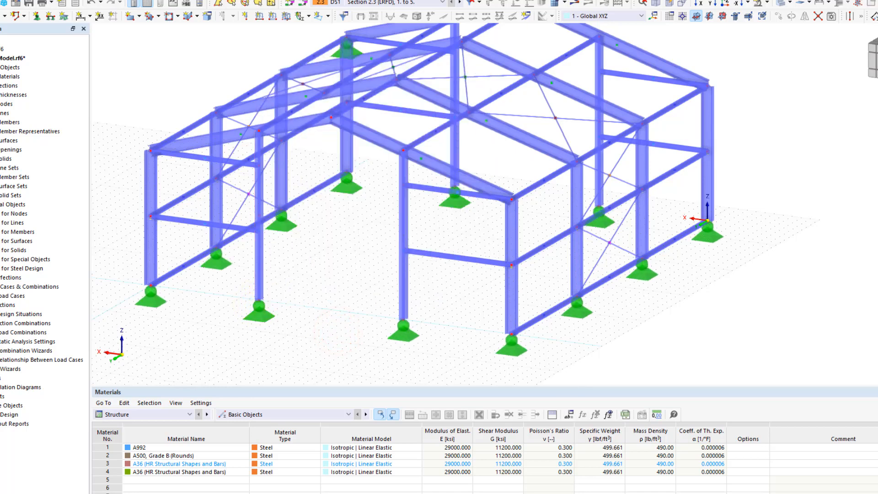
pyautogui.scroll(-2, 331, 304)
pyautogui.moveTo(331, 305); pyautogui.dragTo(332, 305, button='middle')
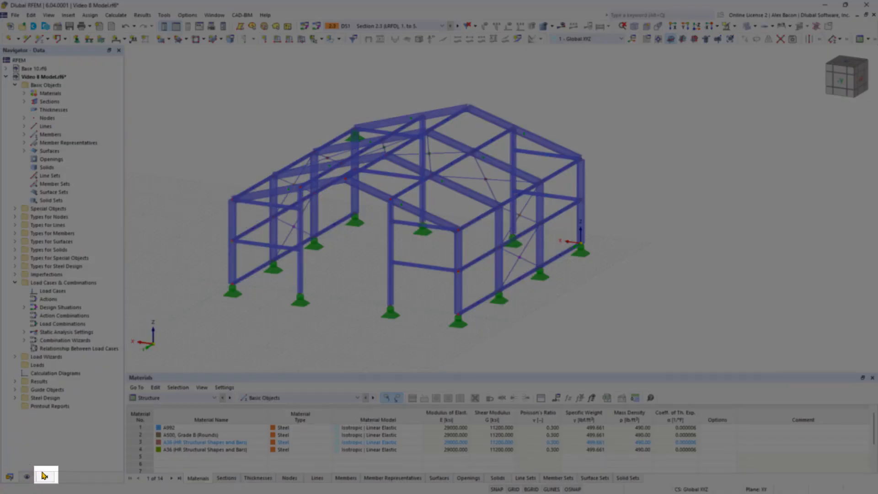
# Step: Isolate the members with section 8 - ROUND 0.750/H using the generated visibilities by section
pyautogui.click(44, 477)
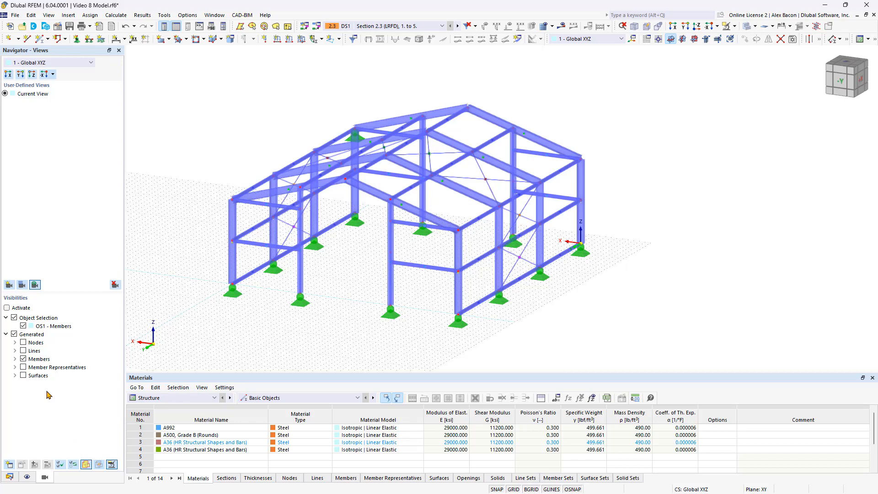
pyautogui.click(15, 360)
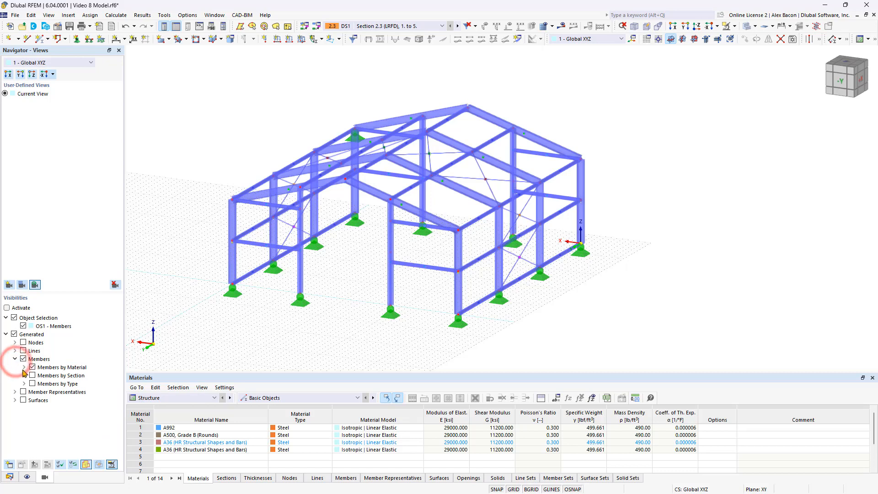
pyautogui.click(23, 375)
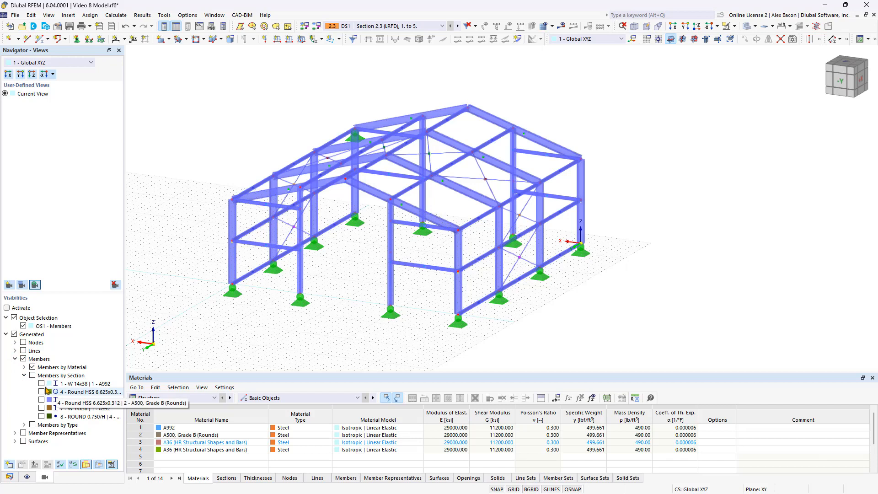
pyautogui.click(42, 392)
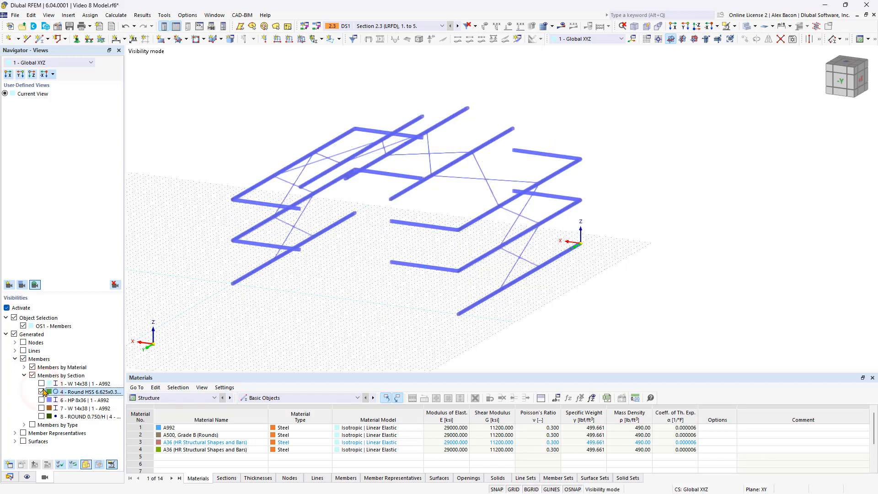
pyautogui.click(41, 392)
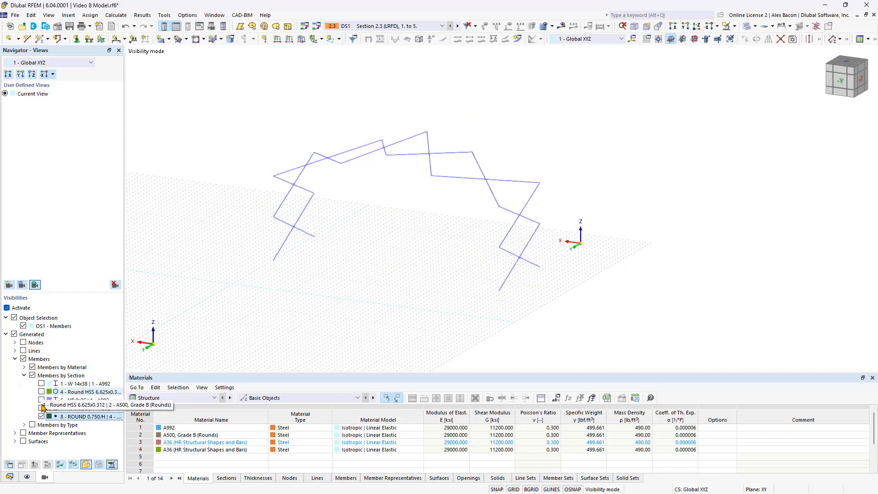
# Step: Show the hidden objects in the background of the isolated bracing, and switch that display off again
pyautogui.rightClick(392, 247)
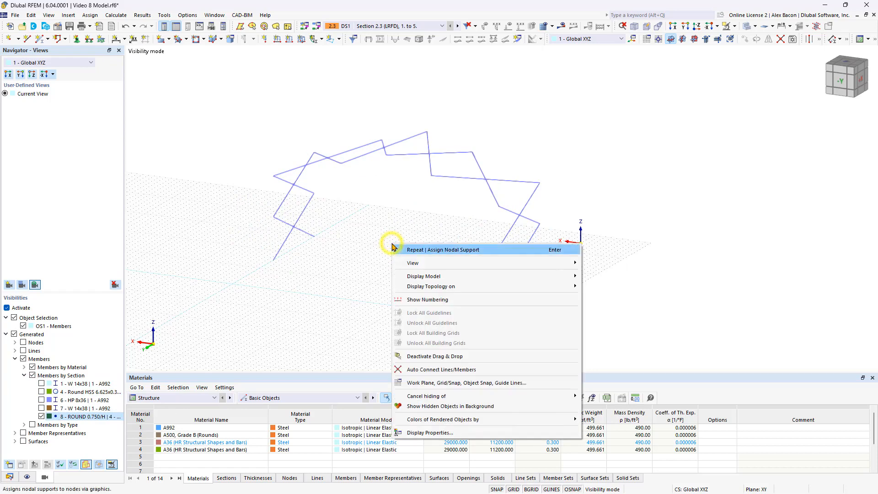
pyautogui.click(422, 407)
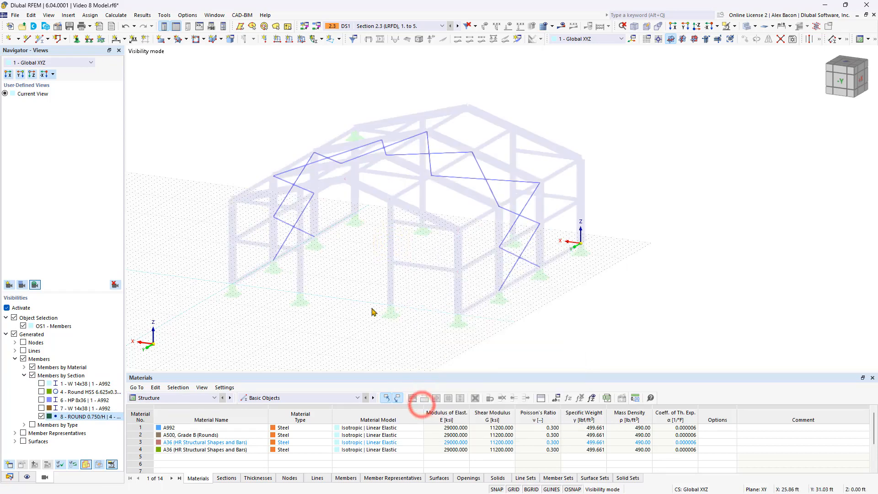
pyautogui.rightClick(351, 270)
pyautogui.click(402, 434)
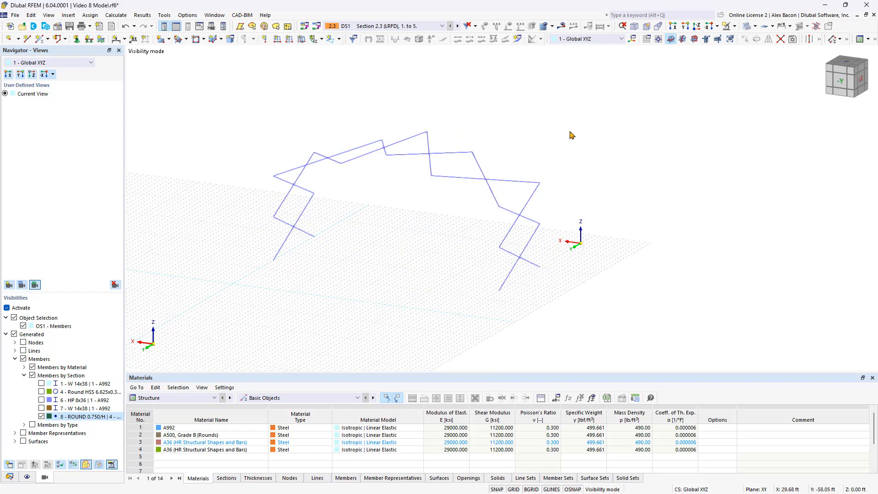
# Step: Select all isolated round rod braces and deactivate the visibility mode to show the whole structure
pyautogui.moveTo(602, 104); pyautogui.dragTo(236, 340)
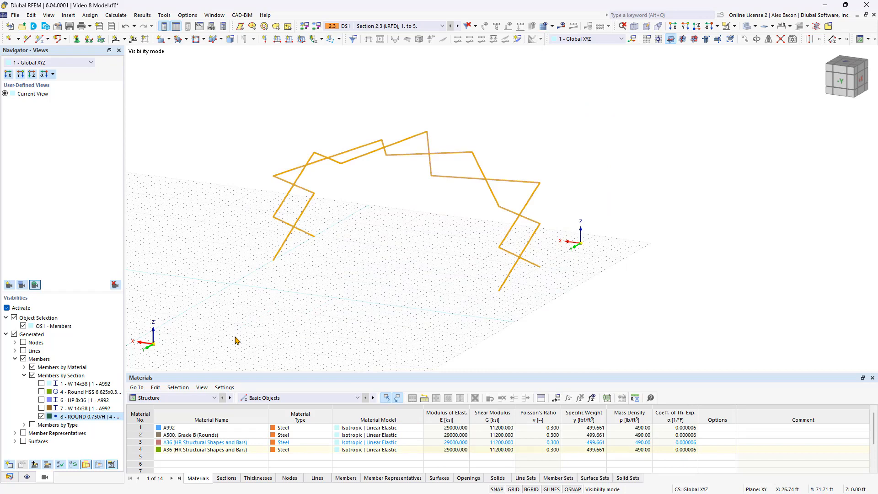
pyautogui.click(6, 308)
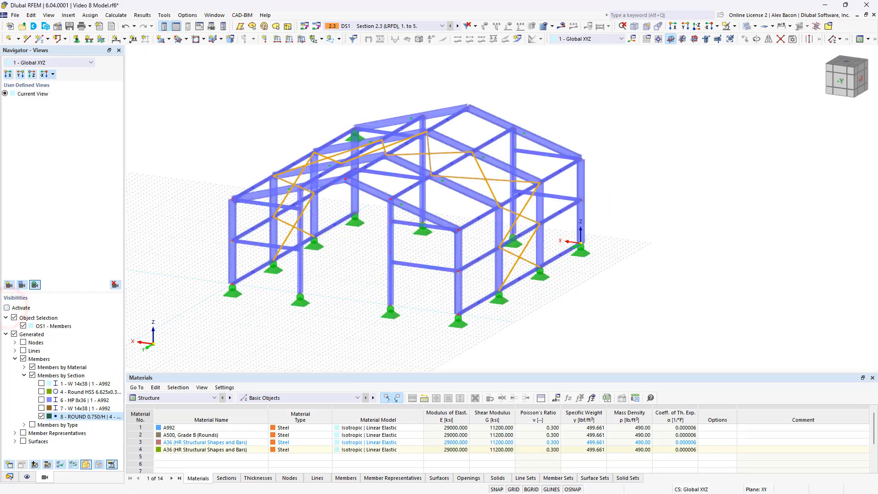